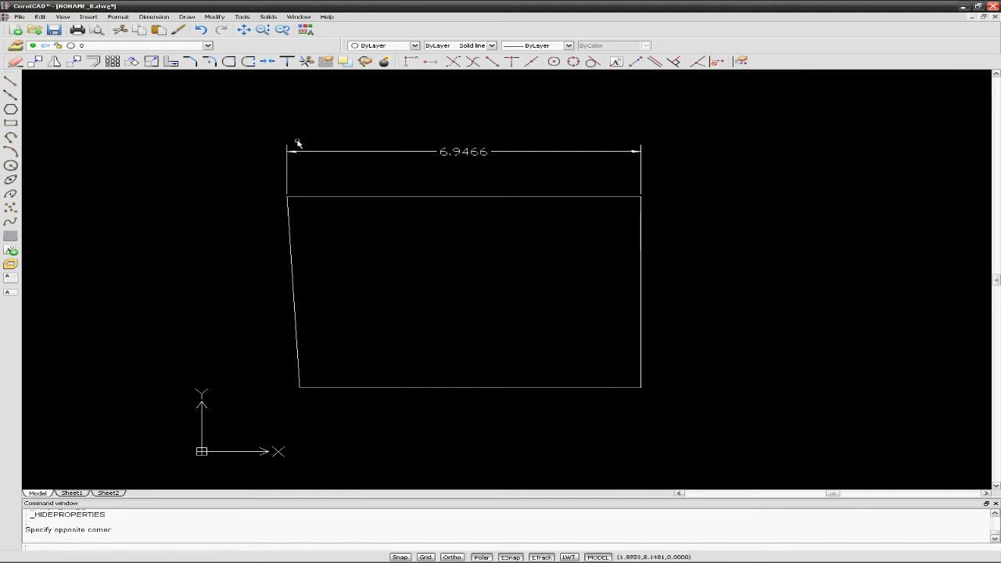
Attempt to save the box drawing from the Standard toolbar, bringing up the activation notice.
left_click(53, 30)
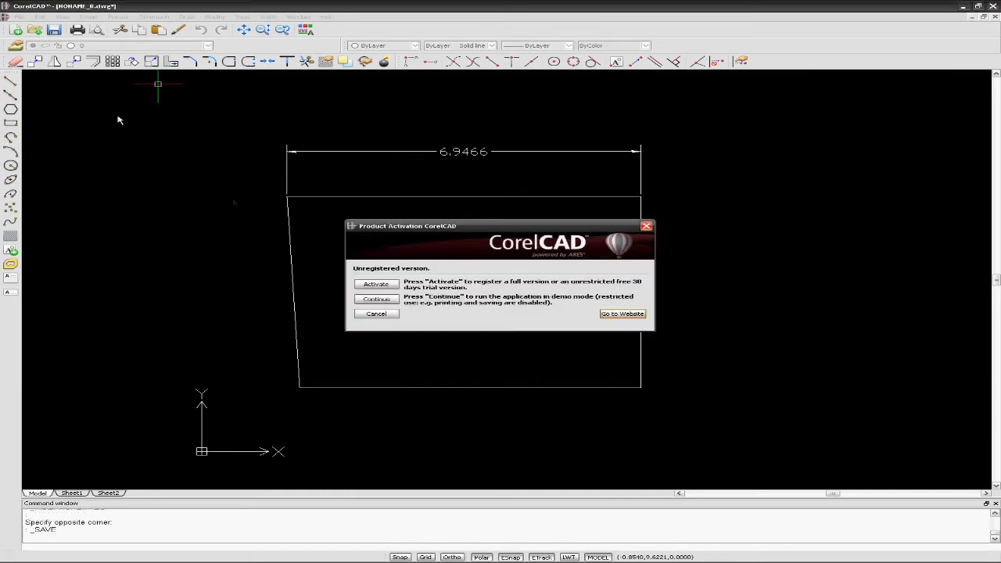
Continue past the Product Activation notice to keep working in demo mode.
left_click(645, 227)
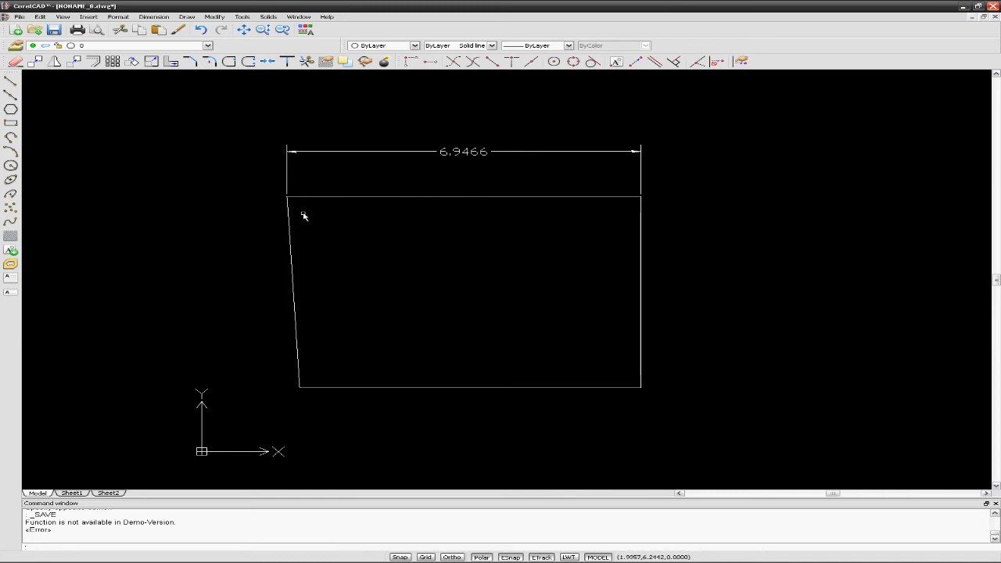
scroll(407, 201, "down", 2)
Zoom and pan the view to leave free space right of the box.
scroll(404, 201, "up", 2)
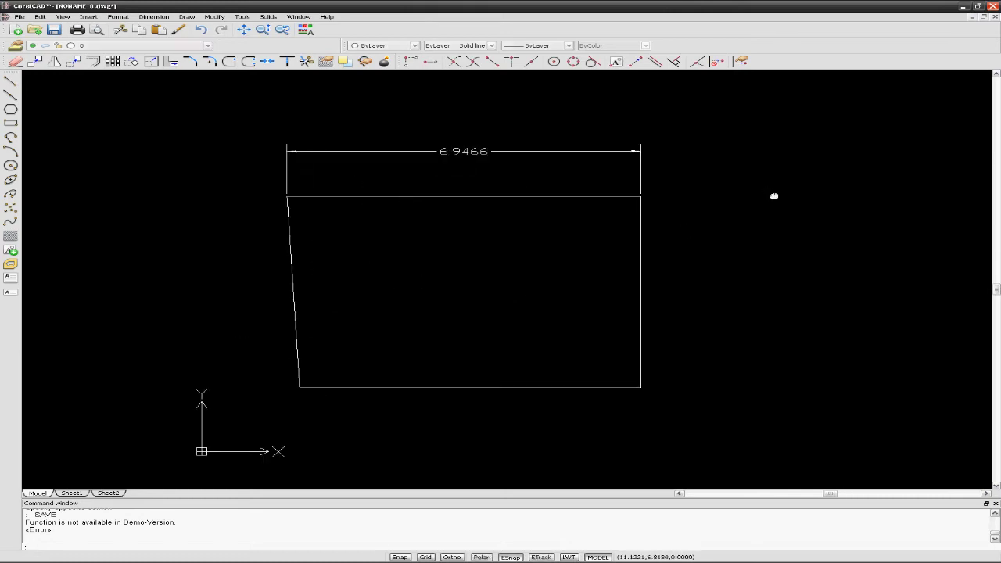
middle_click_drag(771, 194, 632, 215)
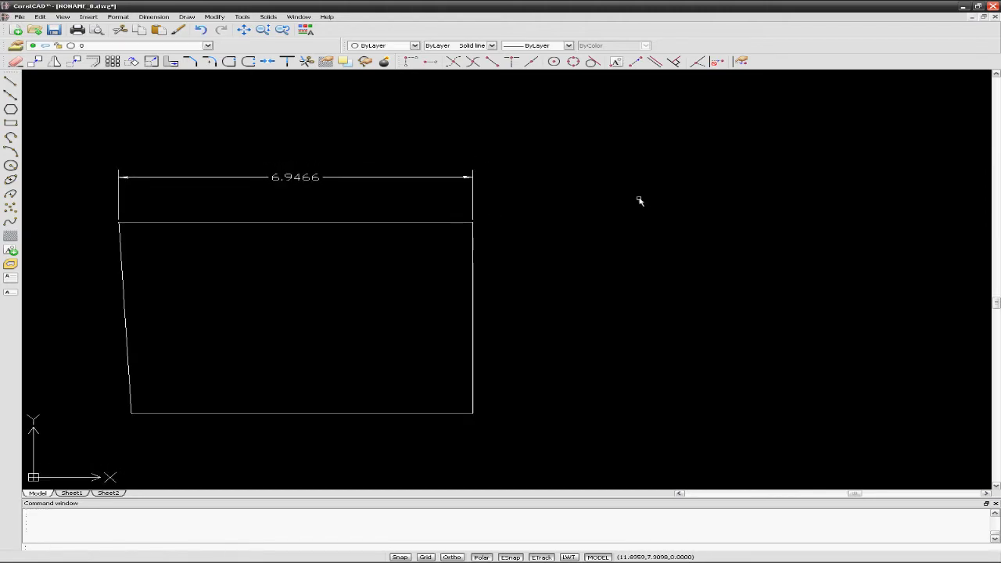
middle_click_drag(525, 144, 641, 118)
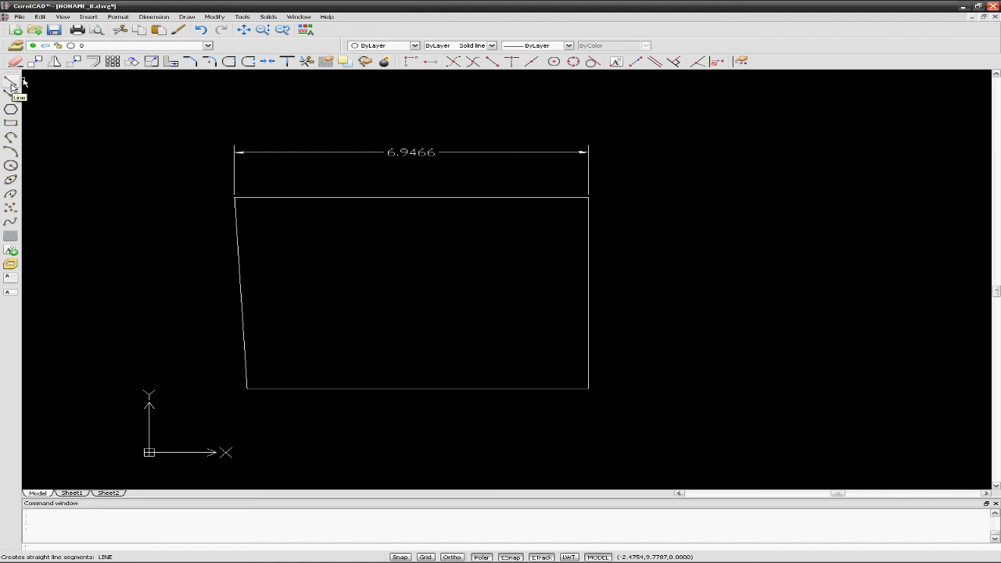
Draw two lines from the bottom-right corner: a base rightward and a diagonal to the top-right corner.
left_click(11, 86)
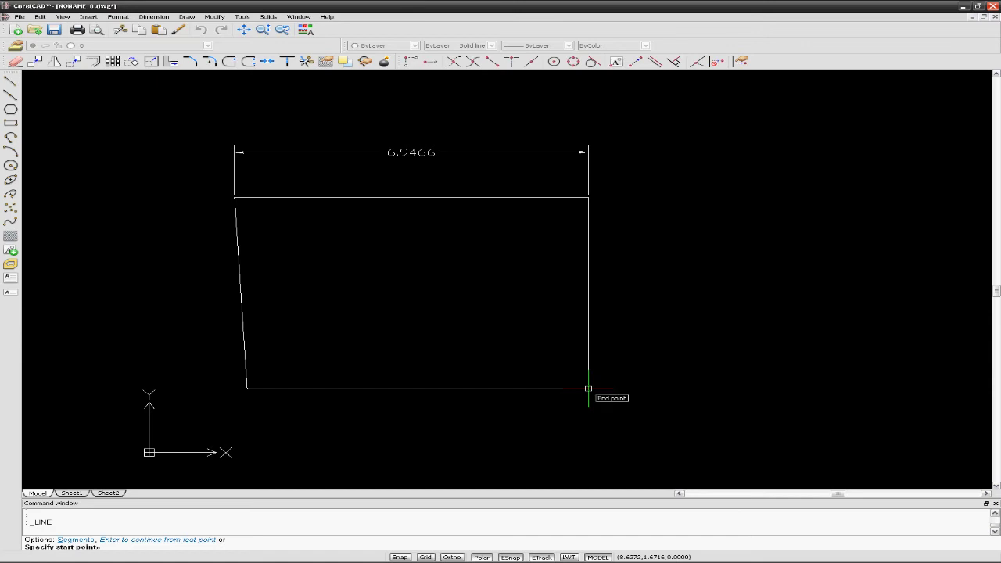
left_click(588, 388)
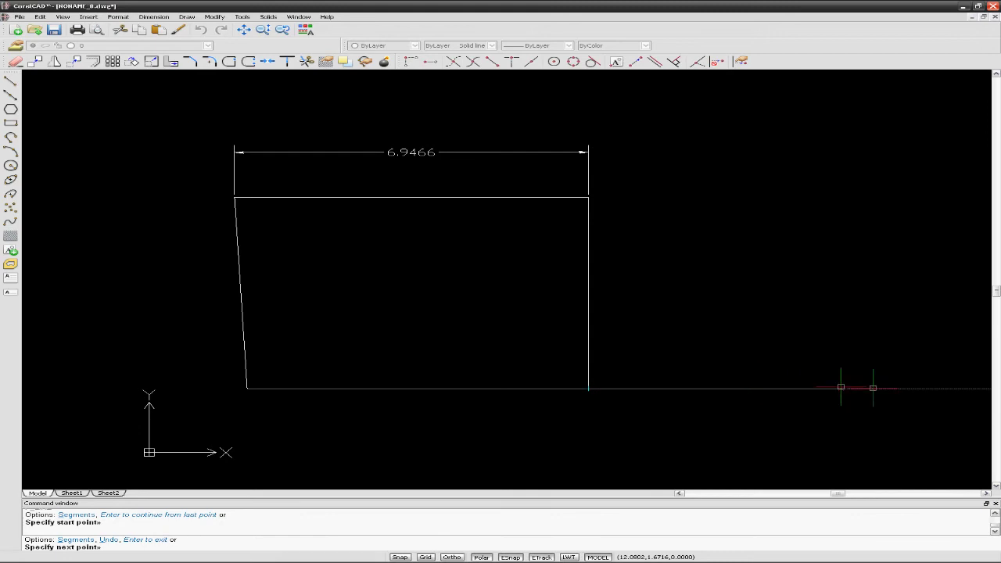
left_click(792, 388)
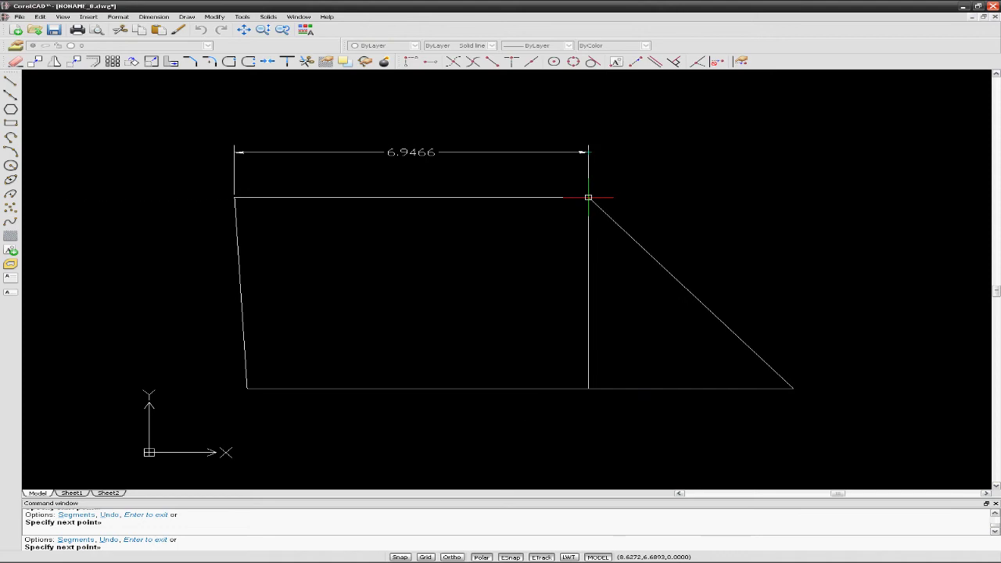
left_click(587, 190)
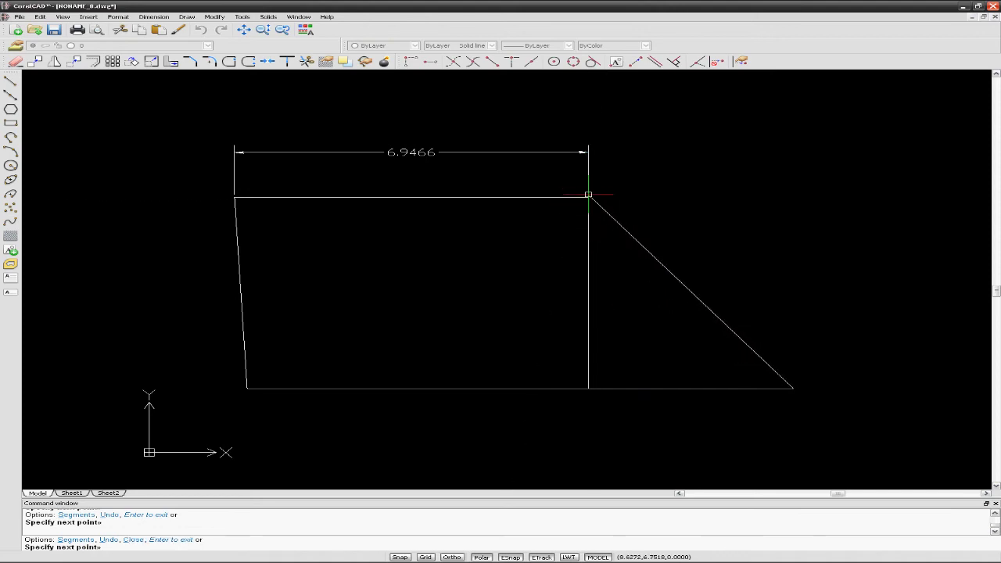
key("Escape")
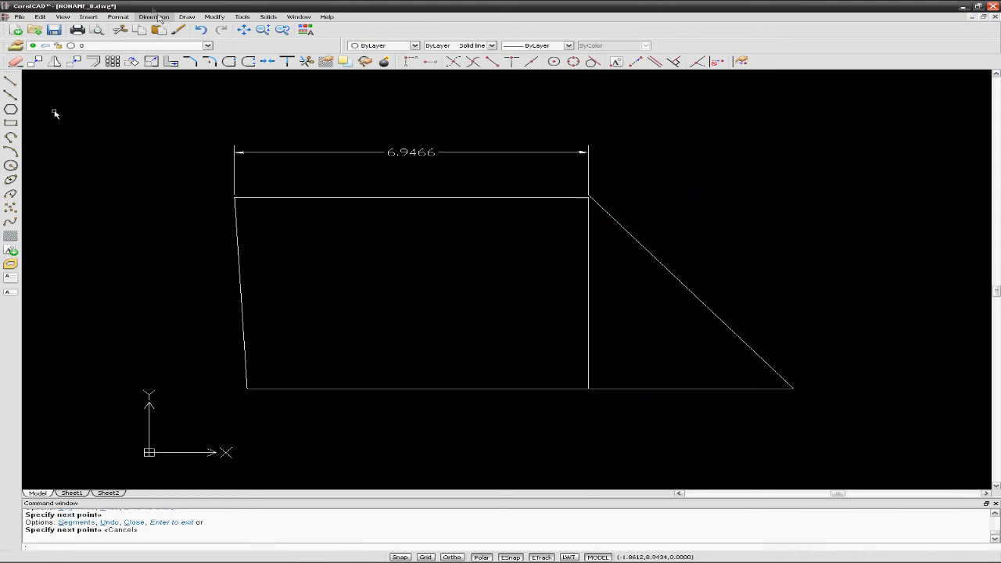
Add a 52° angular dimension between the triangle's diagonal and base, placed inside the triangle.
left_click(161, 17)
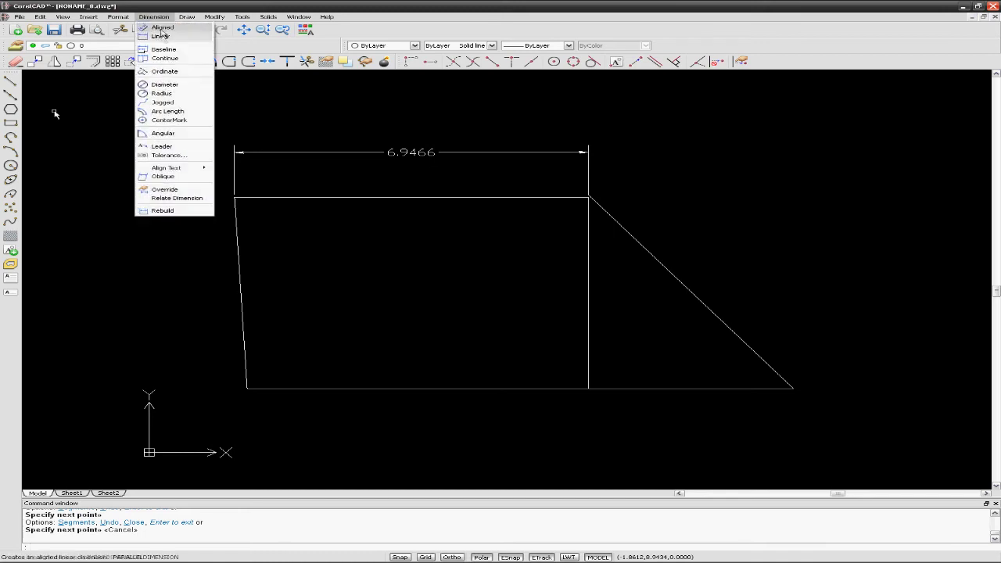
left_click(172, 133)
left_click(740, 337)
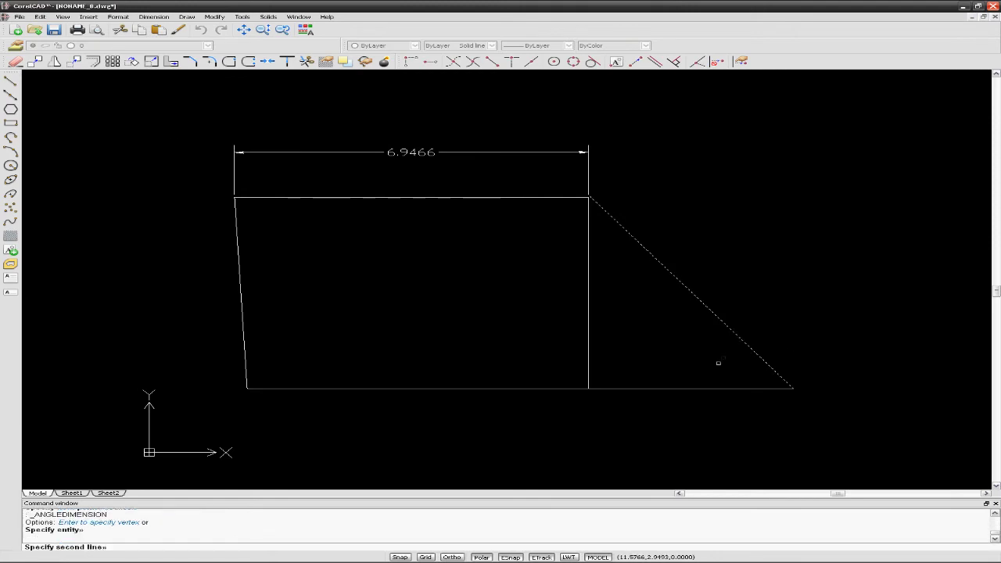
left_click(701, 388)
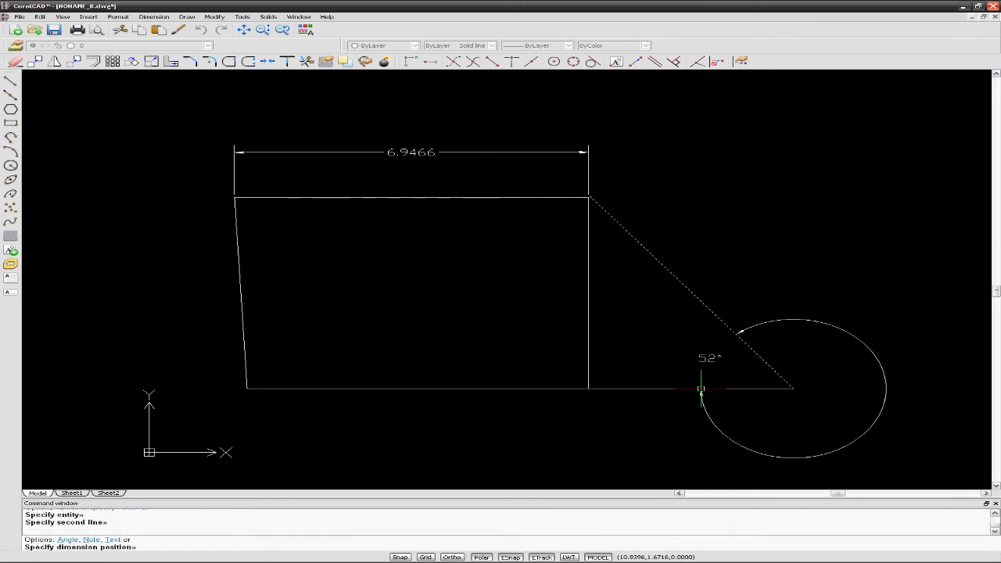
left_click(633, 328)
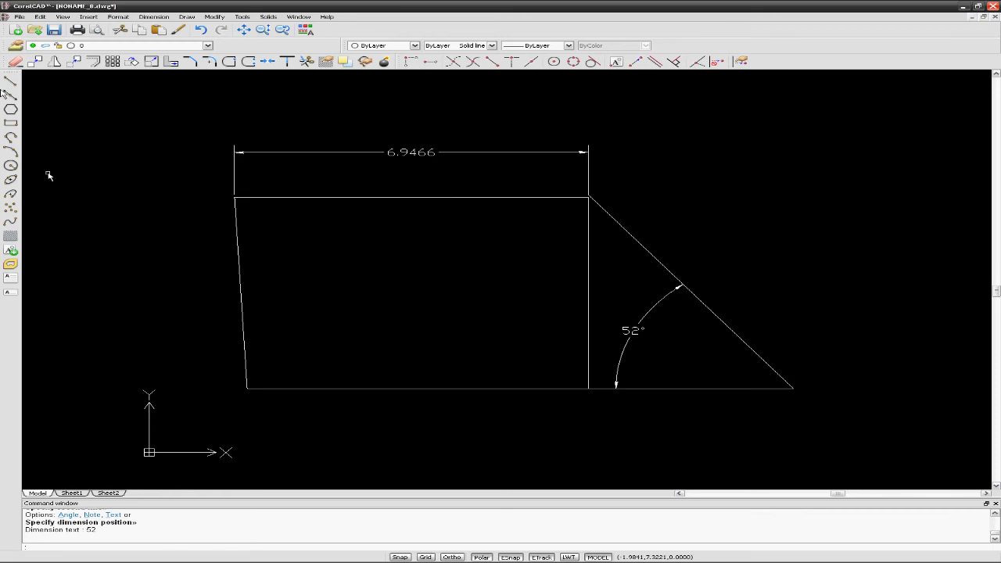
left_click(12, 235)
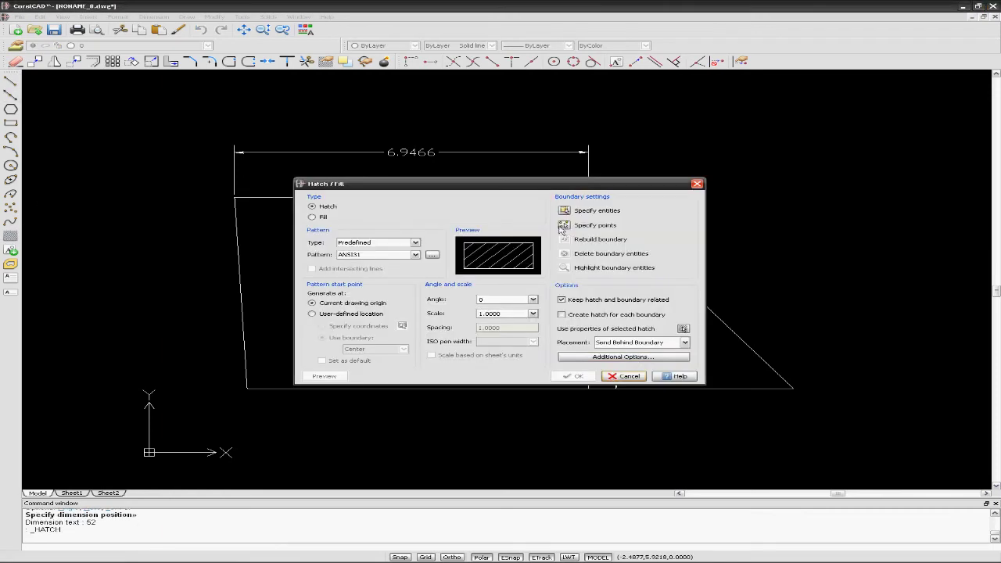
left_click_drag(459, 187, 443, 119)
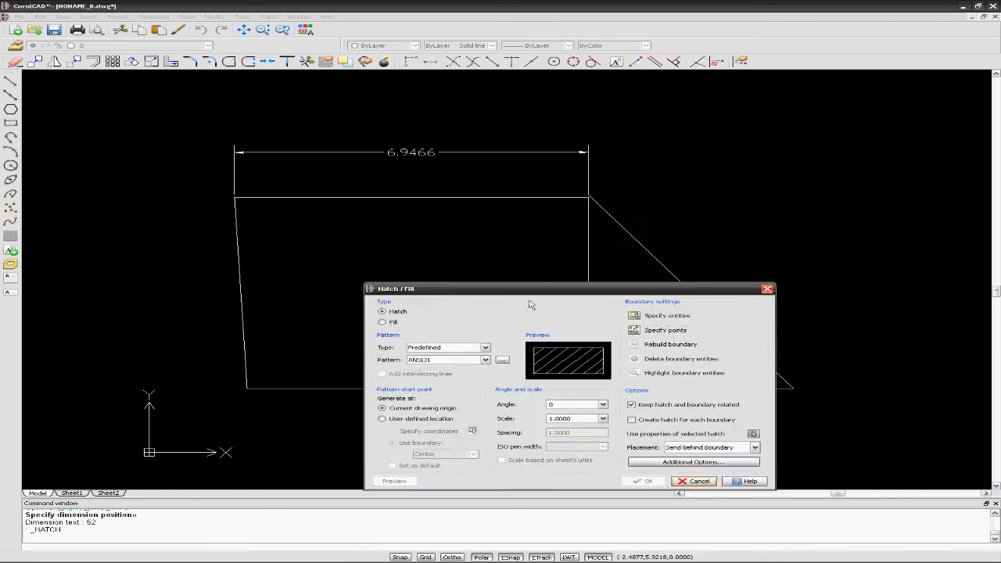
left_click_drag(442, 118, 383, 143)
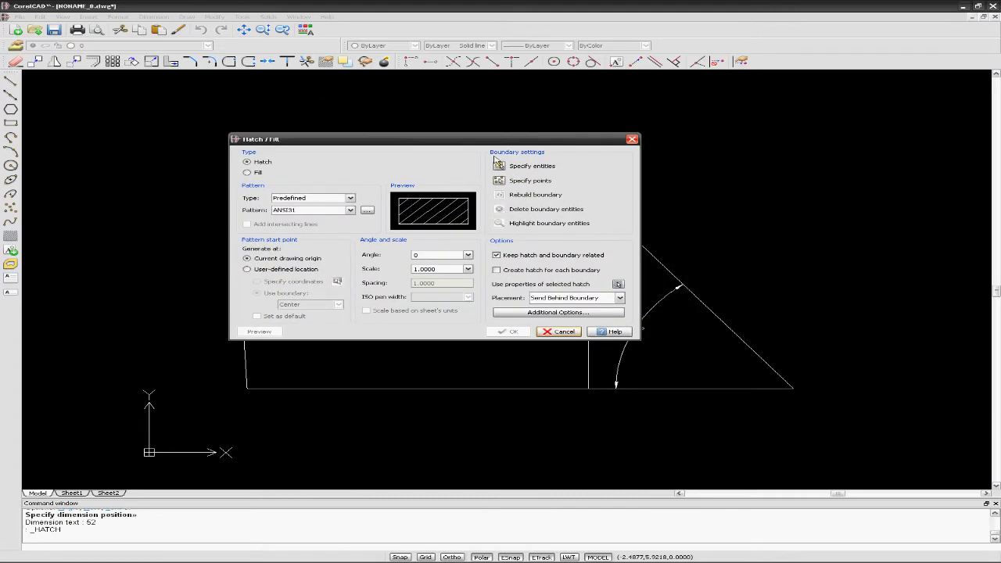
left_click(632, 139)
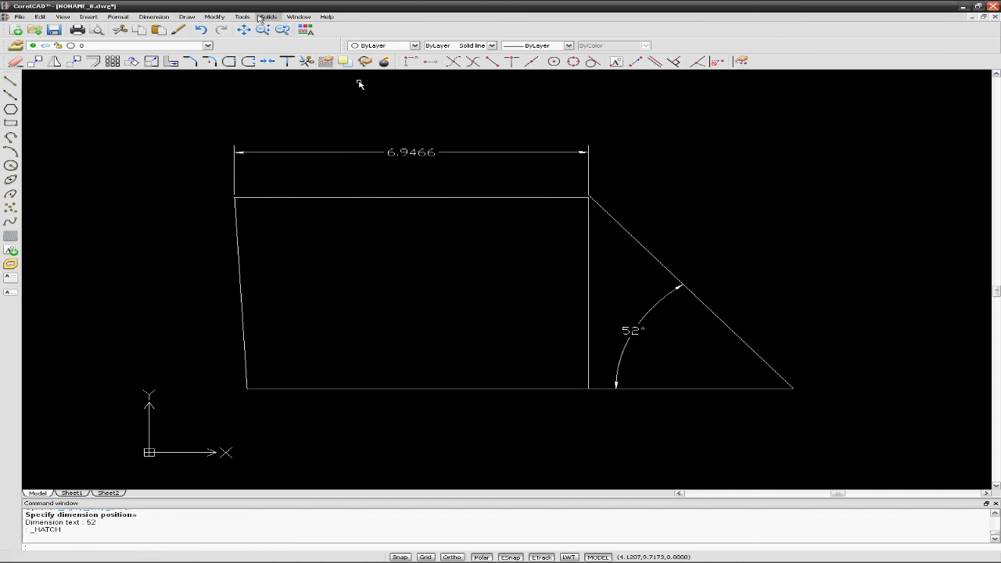
left_click(242, 17)
Show the 52° angular dimension's properties and scroll through its arrow, text and fit settings.
left_click(254, 28)
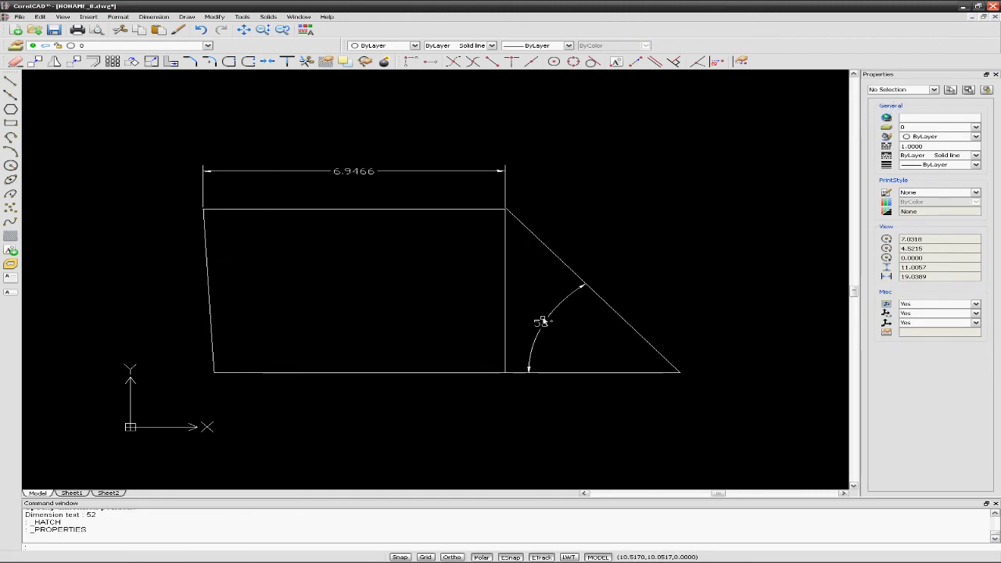
left_click(544, 324)
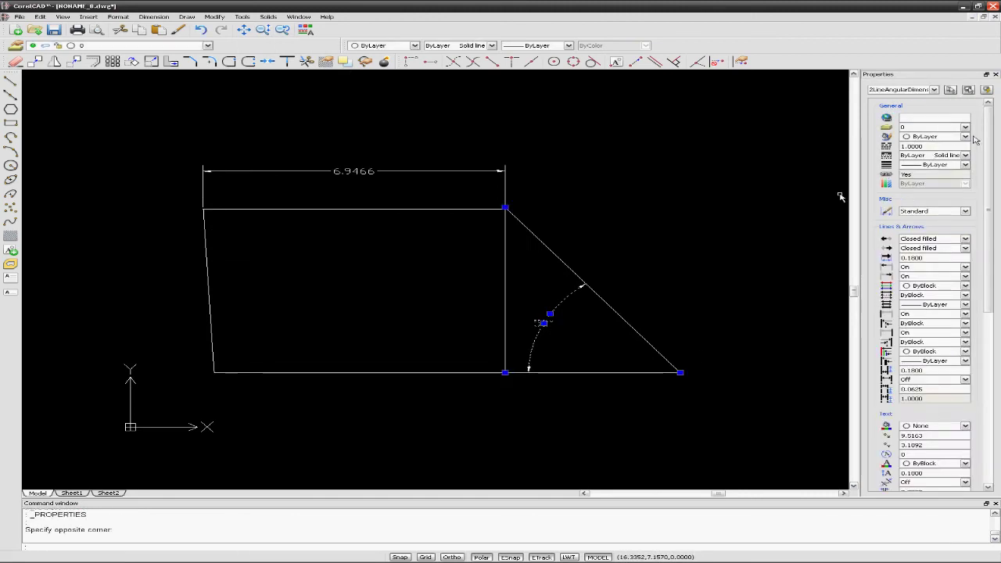
mouse_move(989, 132)
left_mouse_down()
mouse_move(977, 205)
mouse_move(986, 344)
mouse_move(988, 88)
left_mouse_up()
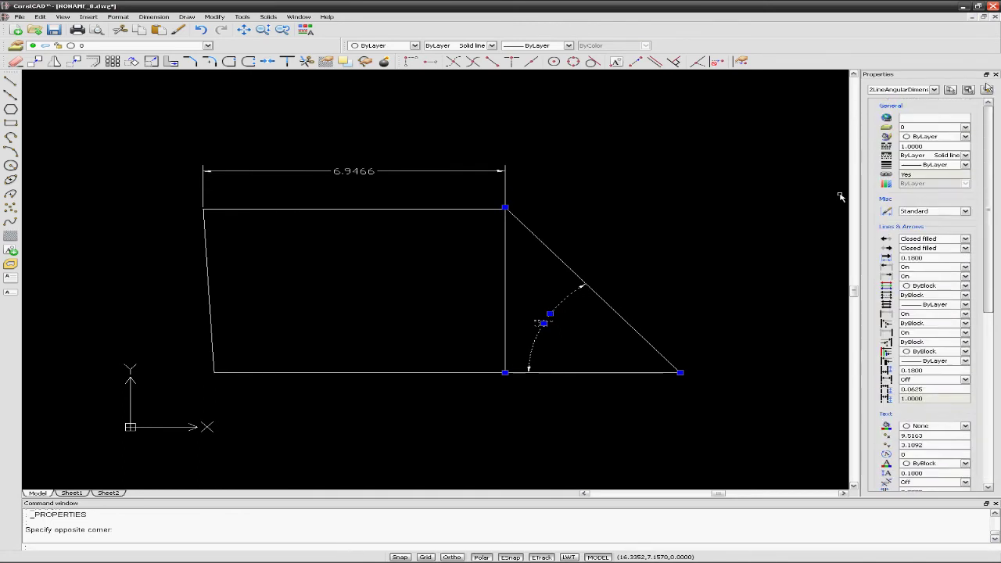
mouse_move(989, 203)
left_mouse_down()
mouse_move(984, 348)
mouse_move(972, 295)
mouse_move(983, 111)
left_mouse_up()
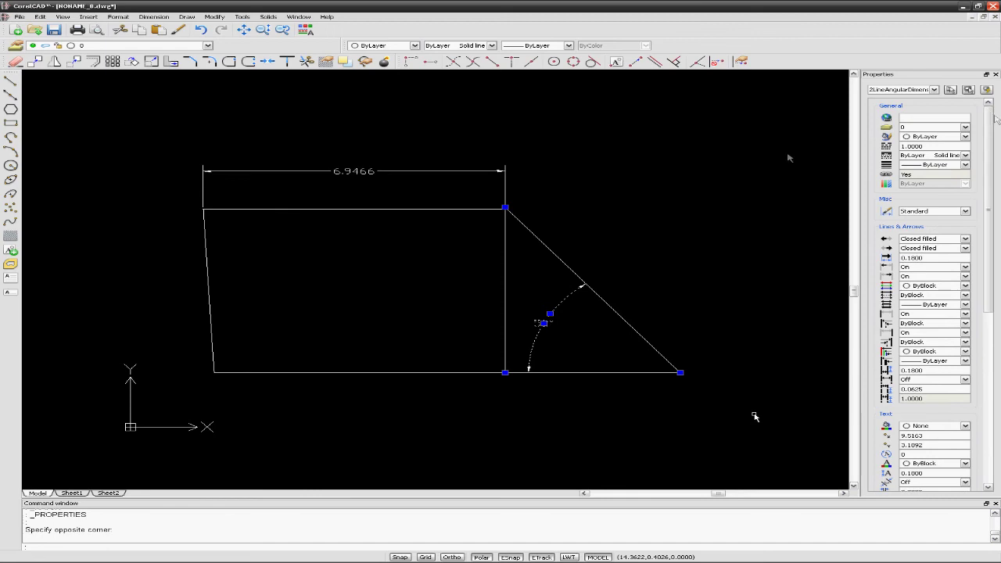